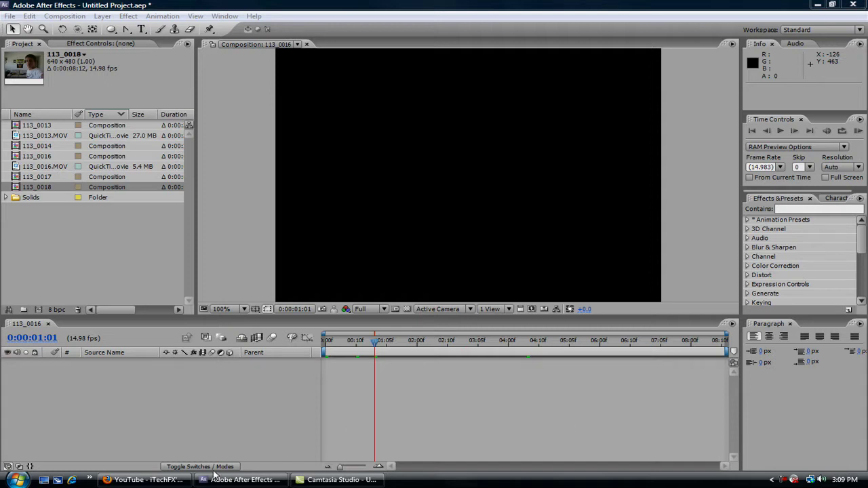
- Replay the Mario Fireball reference video from 0:03 in the browser, then return to After Effects
{"action": "left_click", "coordinate": [146, 480]}
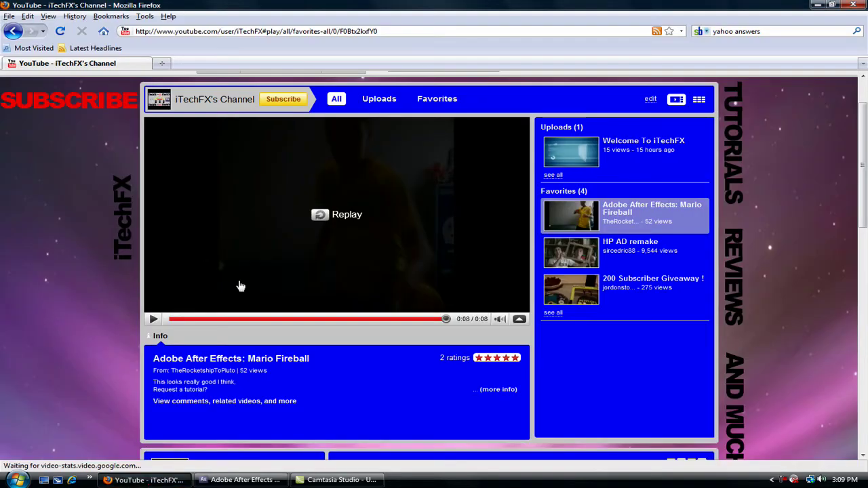
{"action": "left_click_drag", "start_coordinate": [446, 320], "coordinate": [281, 319]}
{"action": "left_click", "coordinate": [154, 319]}
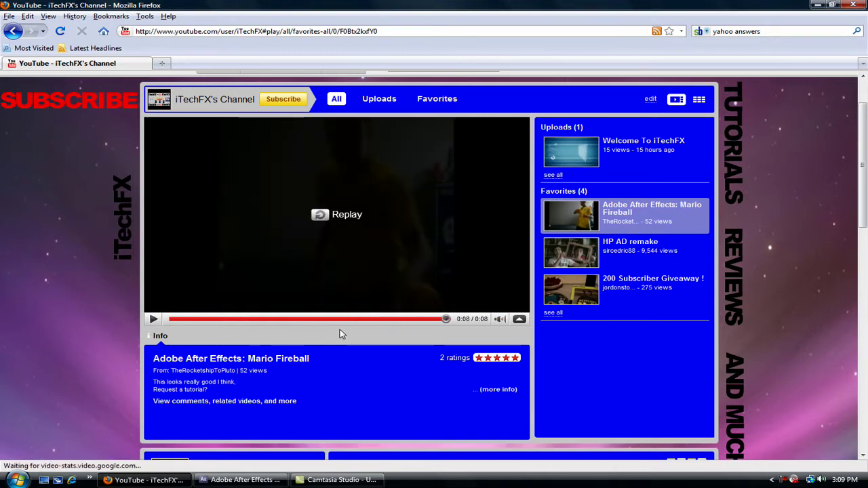
{"action": "left_click", "coordinate": [819, 5]}
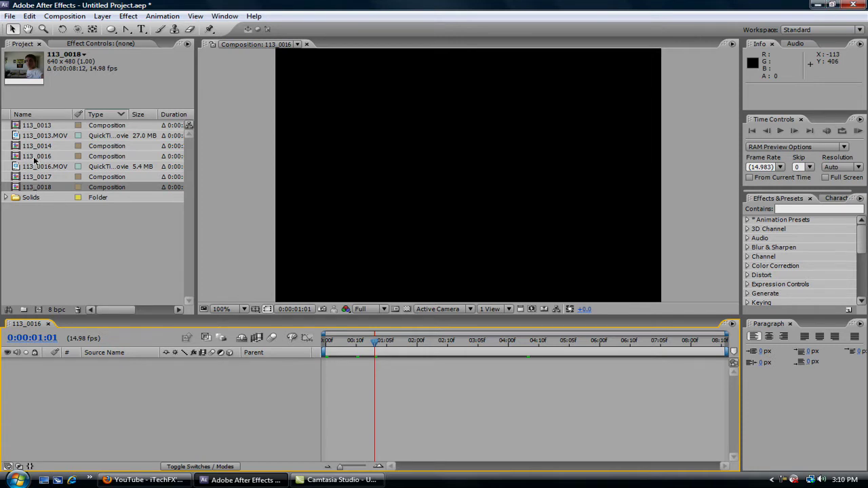
- Add 113_0016.MOV to the 113_0016 timeline and scrub through it to find a cut point
{"action": "left_click_drag", "start_coordinate": [39, 168], "coordinate": [78, 381]}
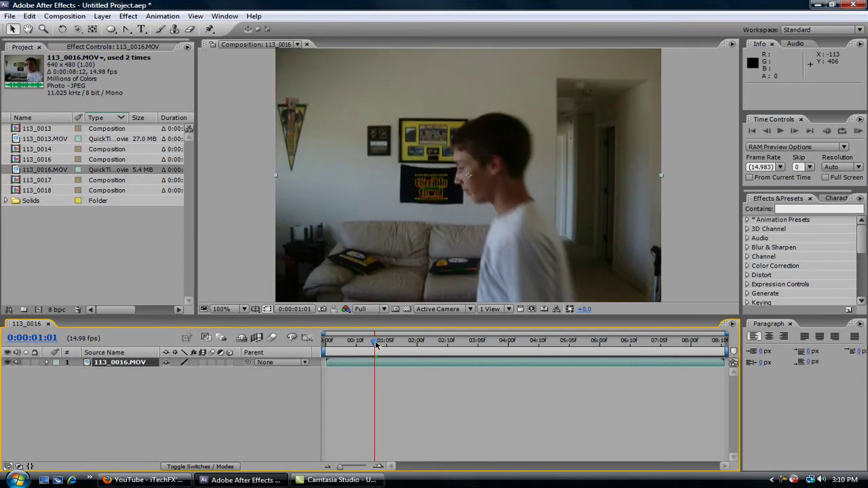
{"action": "left_click_drag", "start_coordinate": [376, 344], "coordinate": [632, 345]}
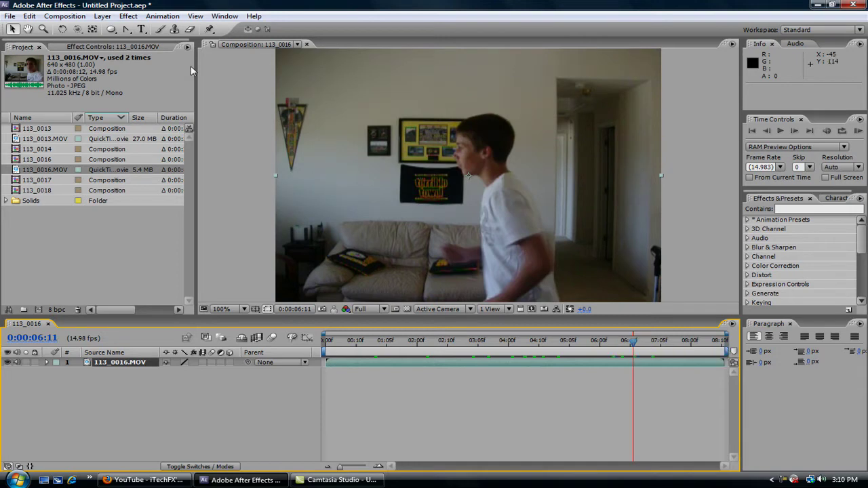
{"action": "left_click", "coordinate": [39, 19]}
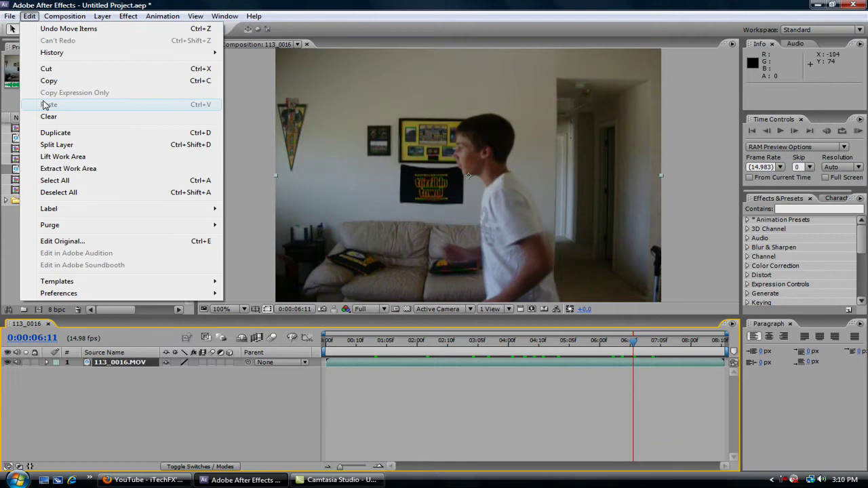
- Split the clip at 6:11 and delete the later piece
{"action": "left_click", "coordinate": [48, 146]}
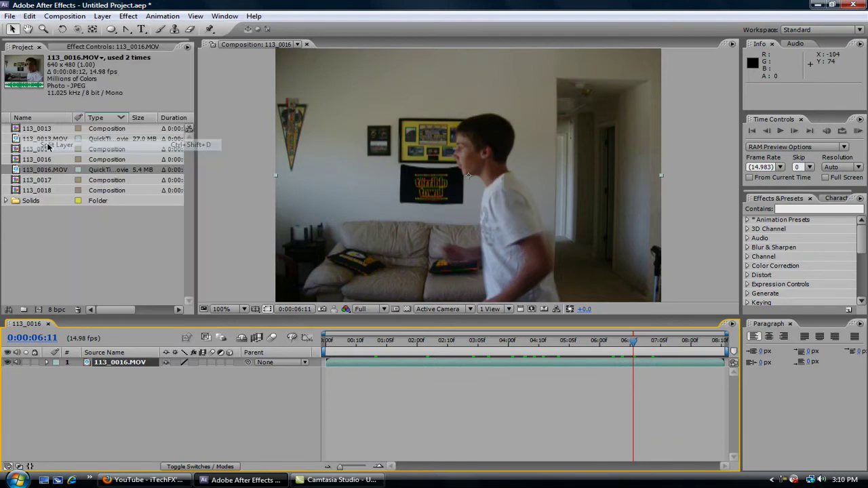
{"action": "left_click", "coordinate": [30, 15]}
{"action": "mouse_move", "coordinate": [102, 16]}
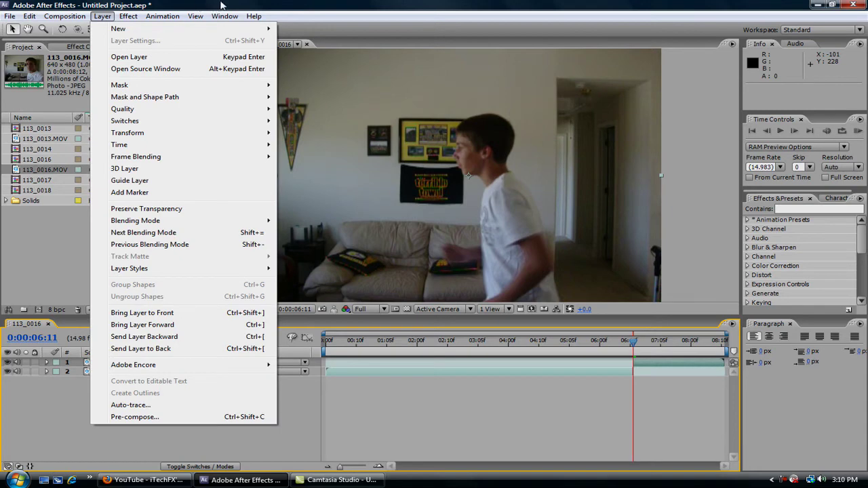
{"action": "left_click", "coordinate": [475, 300]}
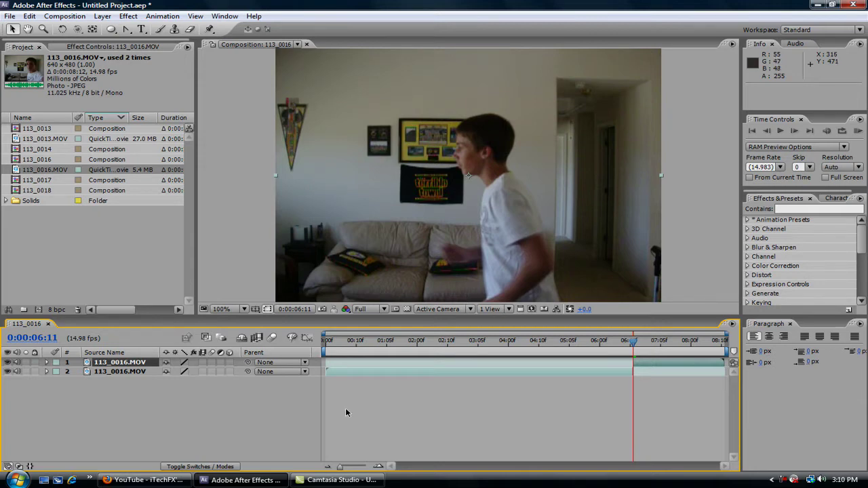
{"action": "key", "text": "Delete"}
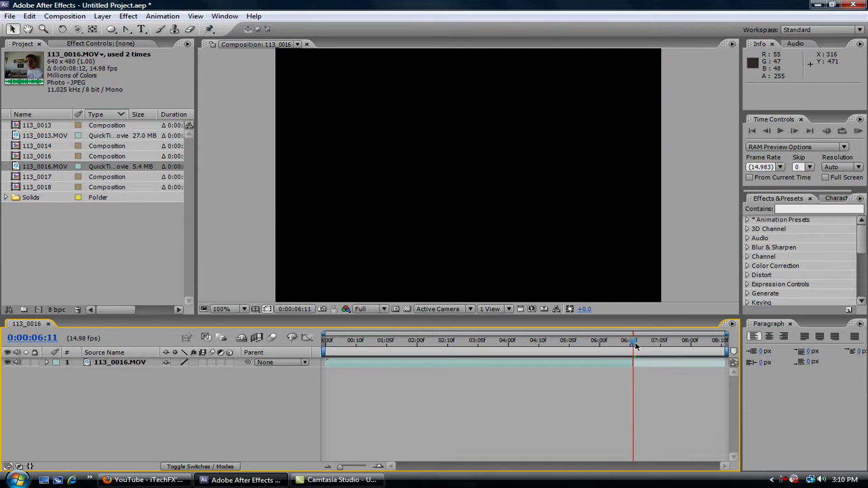
- Split the clip at 2:05, delete the earlier piece, and move the remainder to start at 0:00
{"action": "left_click_drag", "start_coordinate": [456, 345], "coordinate": [432, 345]}
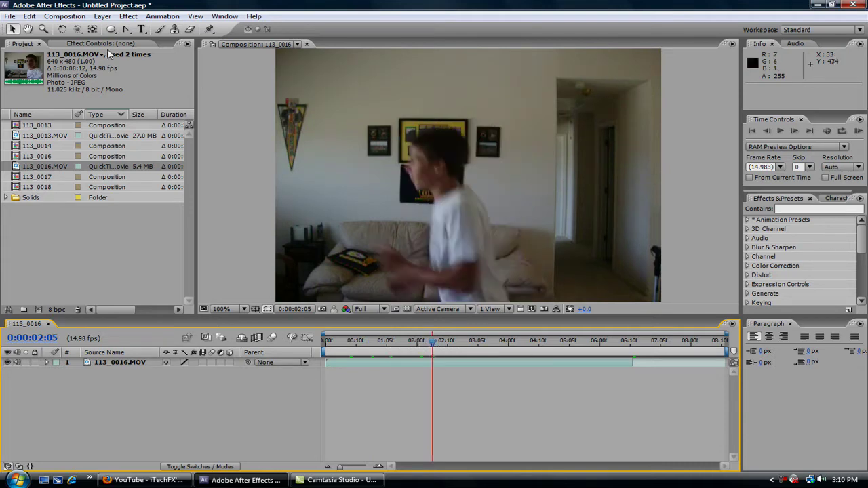
{"action": "left_click", "coordinate": [29, 16]}
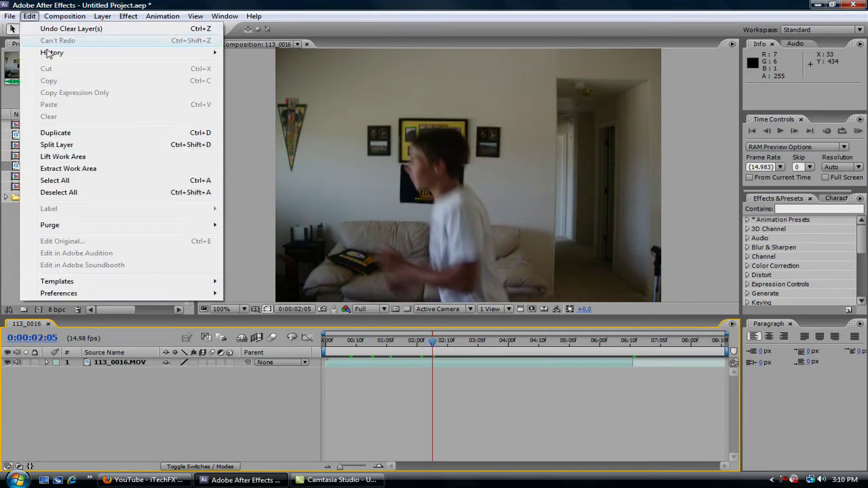
{"action": "left_click", "coordinate": [56, 145]}
{"action": "left_click", "coordinate": [139, 372]}
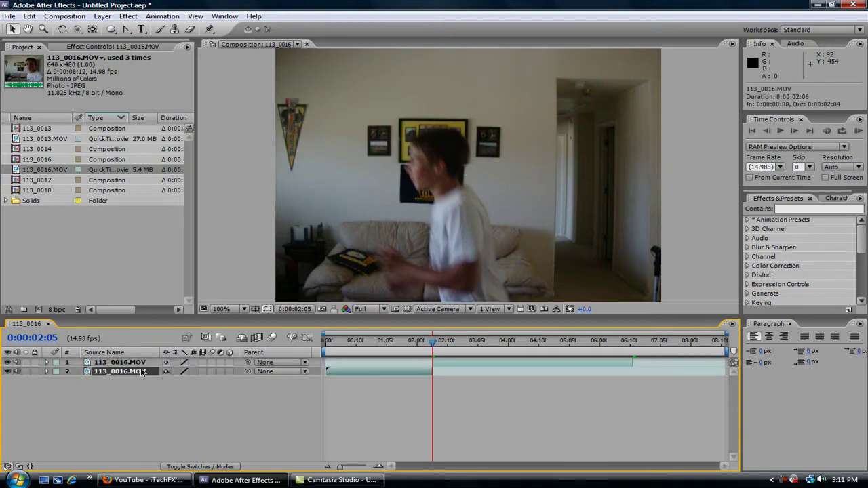
{"action": "key", "text": "Delete"}
{"action": "left_click", "coordinate": [343, 362]}
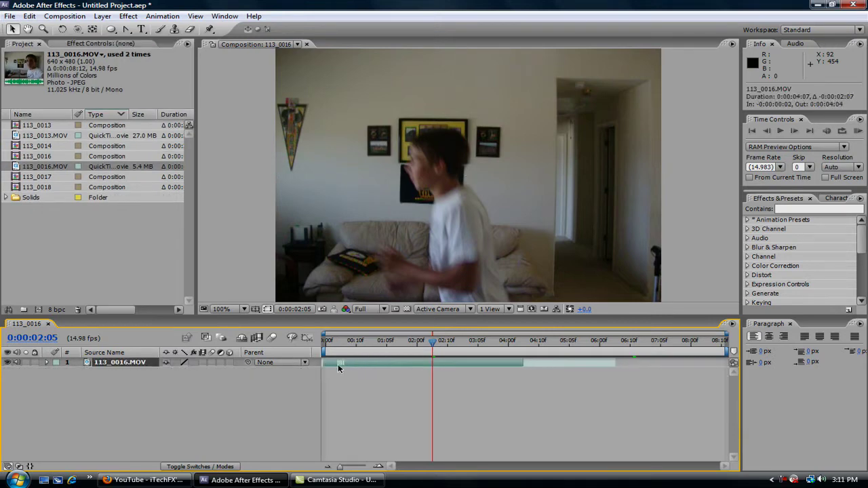
{"action": "left_click_drag", "start_coordinate": [433, 342], "coordinate": [304, 343]}
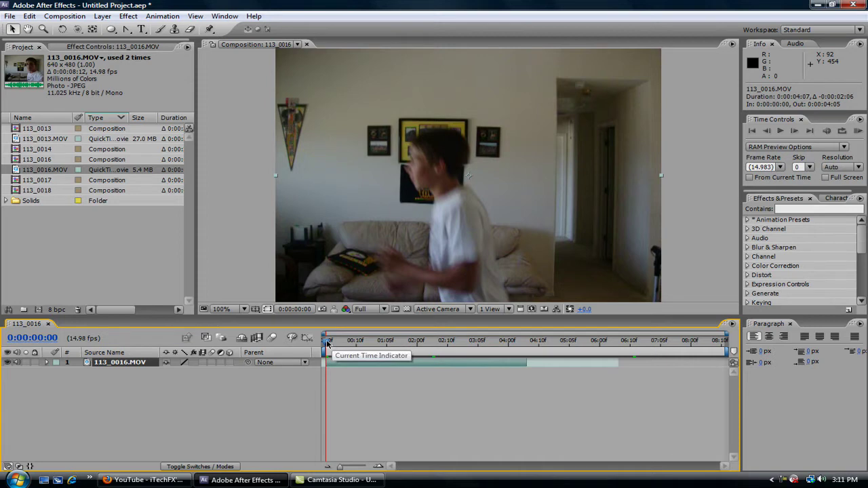
- End the work area at 0:00:05:09 with N and trim the comp to the work area
{"action": "left_click_drag", "start_coordinate": [325, 343], "coordinate": [580, 337]}
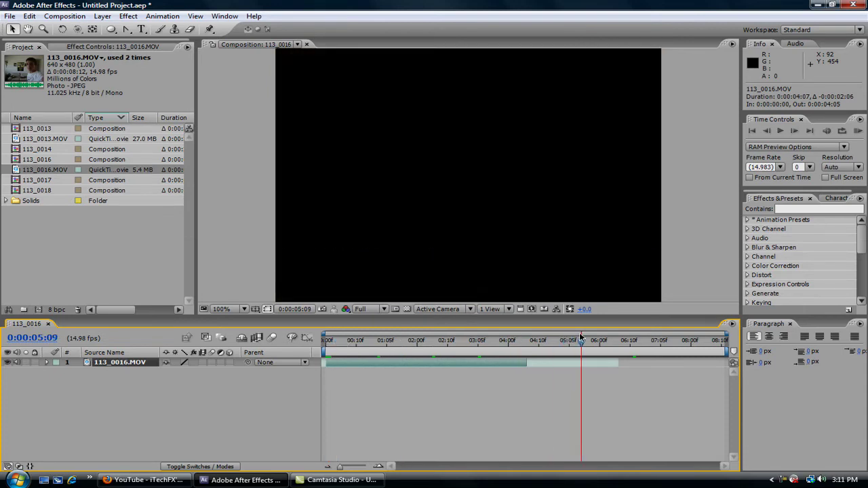
{"action": "key", "text": "n"}
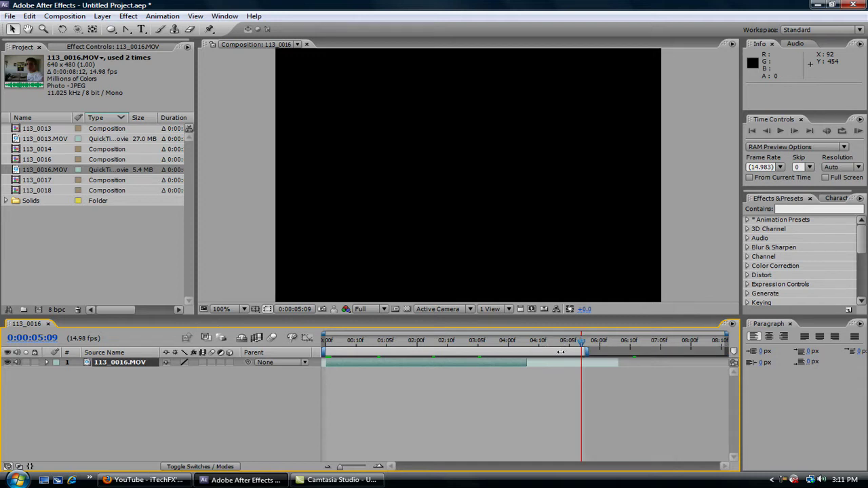
{"action": "right_click", "coordinate": [562, 357]}
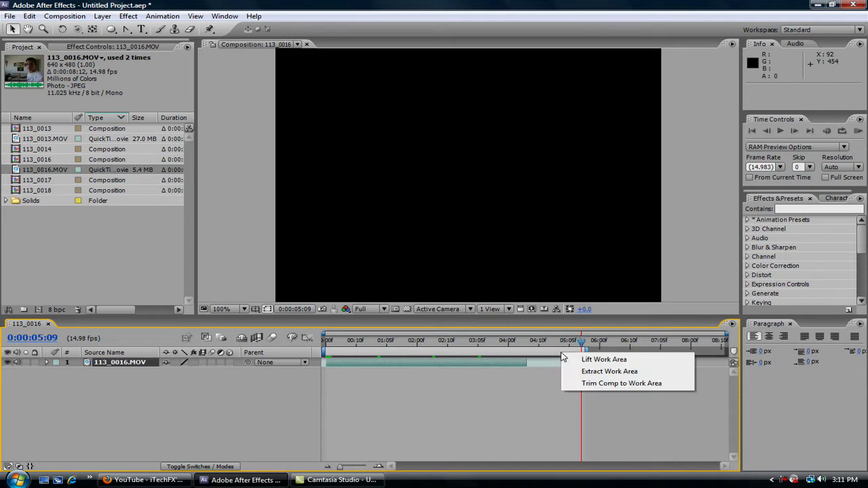
{"action": "left_click", "coordinate": [577, 386]}
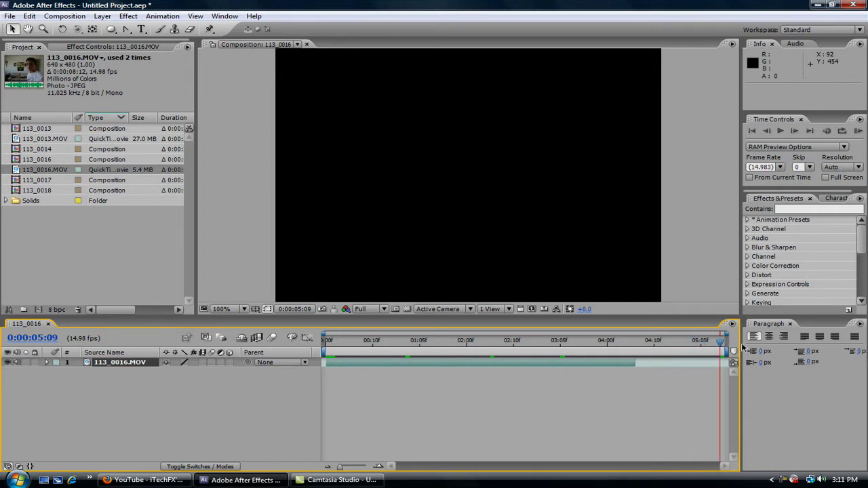
{"action": "left_click_drag", "start_coordinate": [725, 349], "coordinate": [610, 343]}
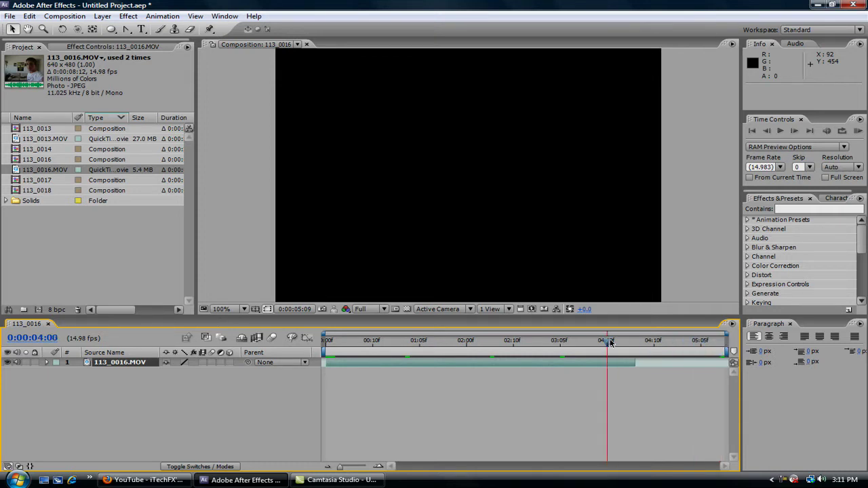
{"action": "left_click", "coordinate": [500, 337]}
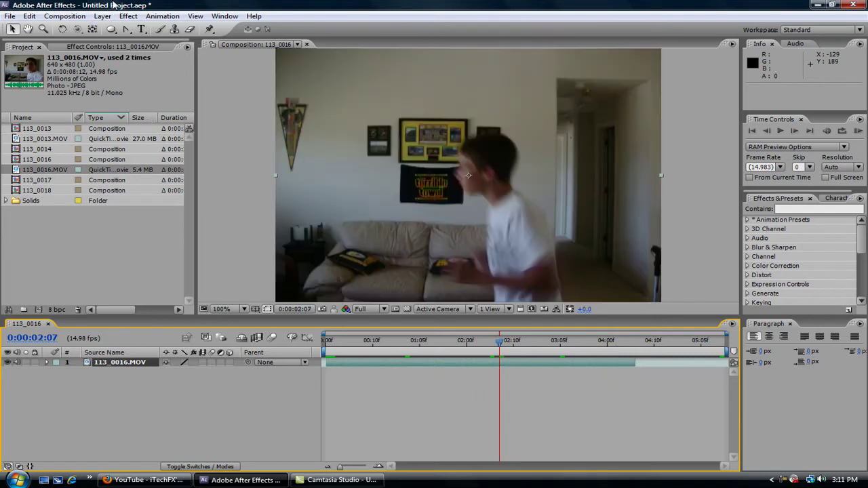
- Create a comp-sized 640×480 white solid named White Solid 3 via Layer > New > Solid
{"action": "left_click", "coordinate": [105, 16]}
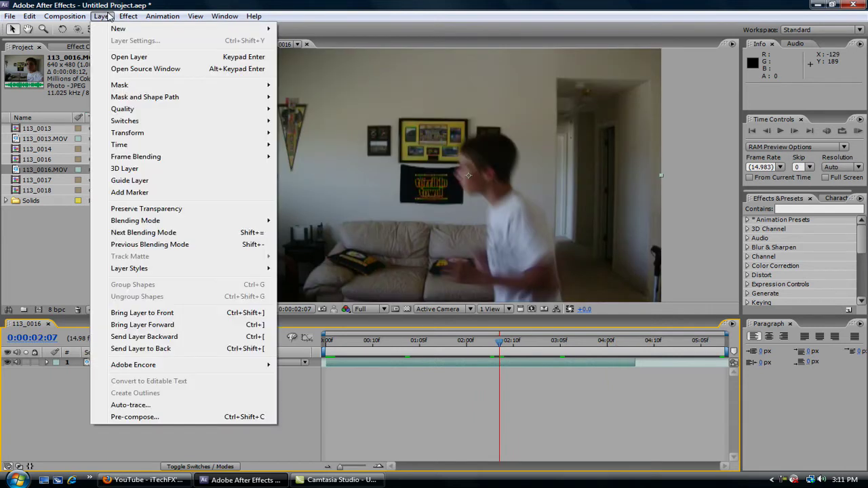
{"action": "mouse_move", "coordinate": [108, 29]}
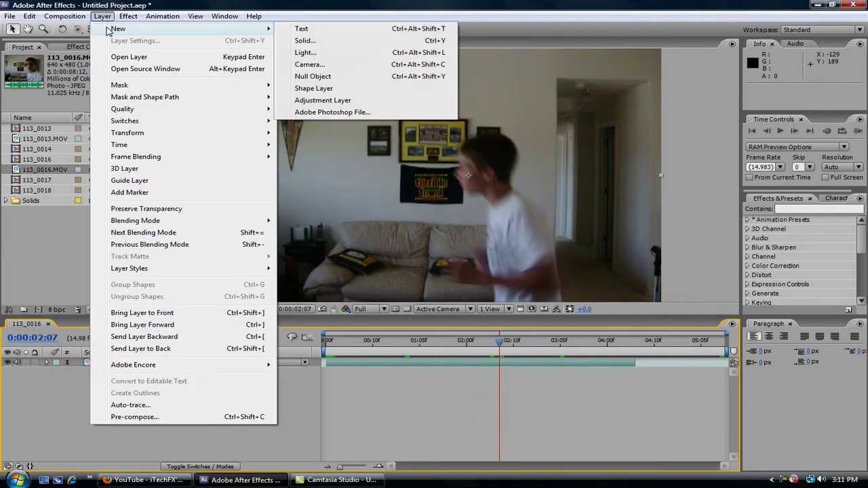
{"action": "left_click", "coordinate": [307, 42]}
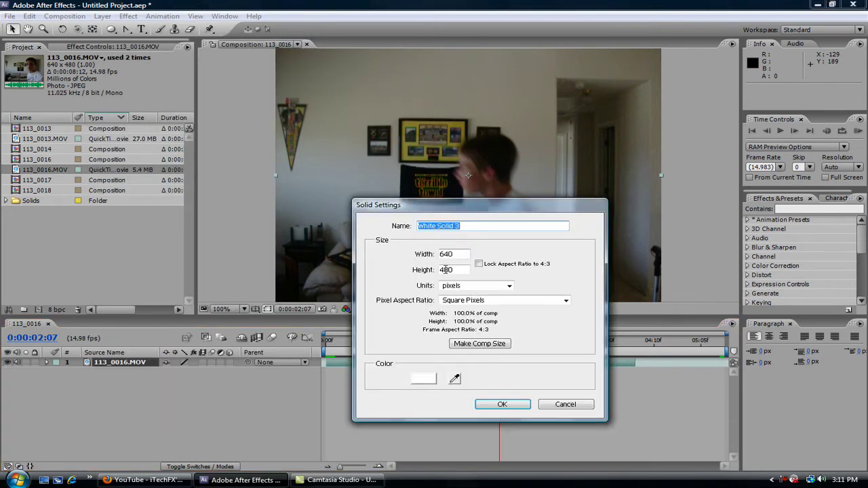
{"action": "left_click", "coordinate": [485, 344]}
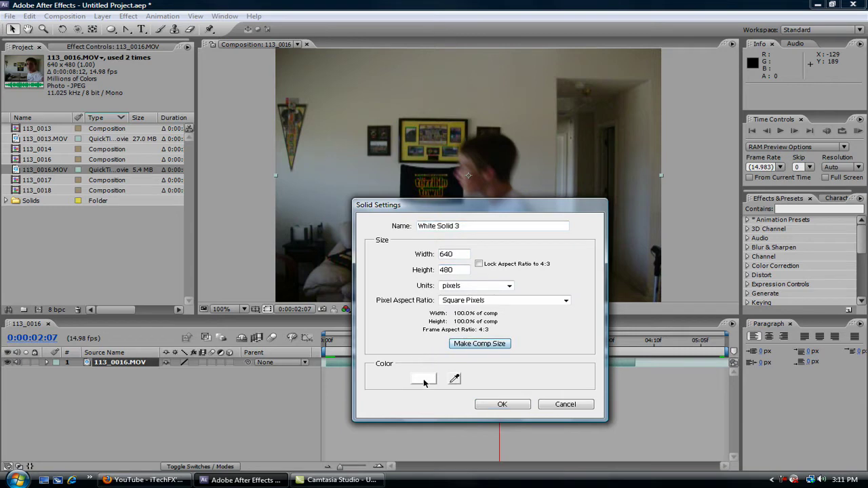
{"action": "left_click", "coordinate": [502, 405]}
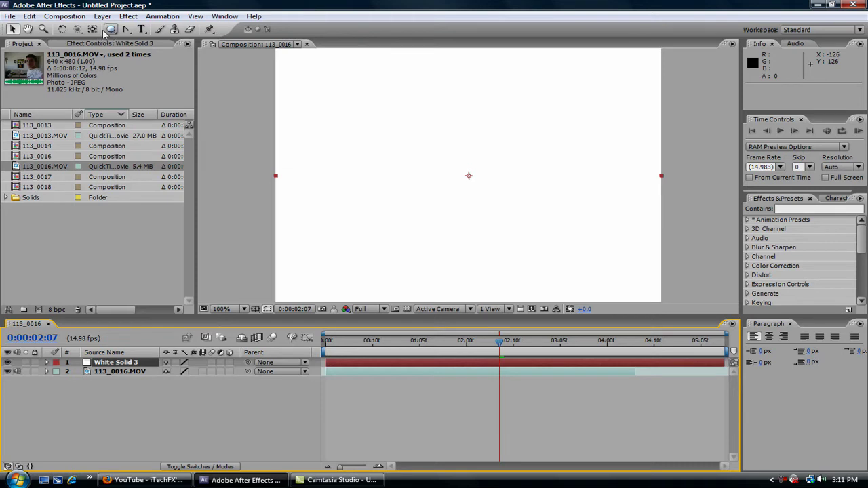
- Draw an ellipse mask on the white solid just beside the person's head
{"action": "left_click", "coordinate": [112, 31]}
{"action": "left_click_drag", "start_coordinate": [111, 31], "coordinate": [160, 58]}
{"action": "mouse_move", "coordinate": [428, 129]}
{"action": "left_mouse_down"}
{"action": "mouse_move", "coordinate": [479, 163]}
{"action": "mouse_move", "coordinate": [467, 163]}
{"action": "left_mouse_up"}
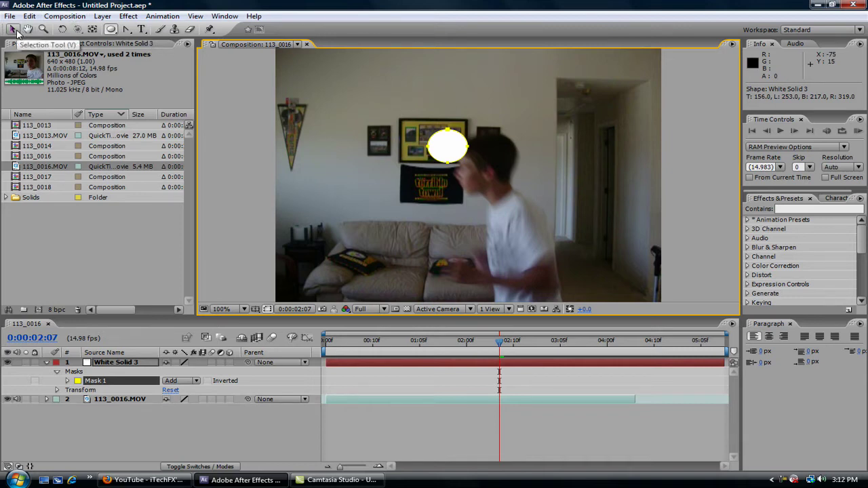
- Add extra vertices around the oval mask and pull its upper-left point upward
{"action": "left_click", "coordinate": [127, 30]}
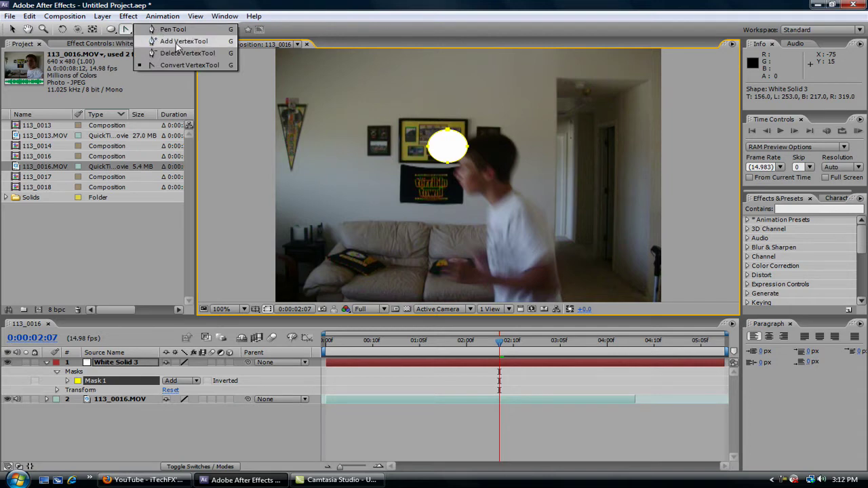
{"action": "left_click", "coordinate": [178, 45]}
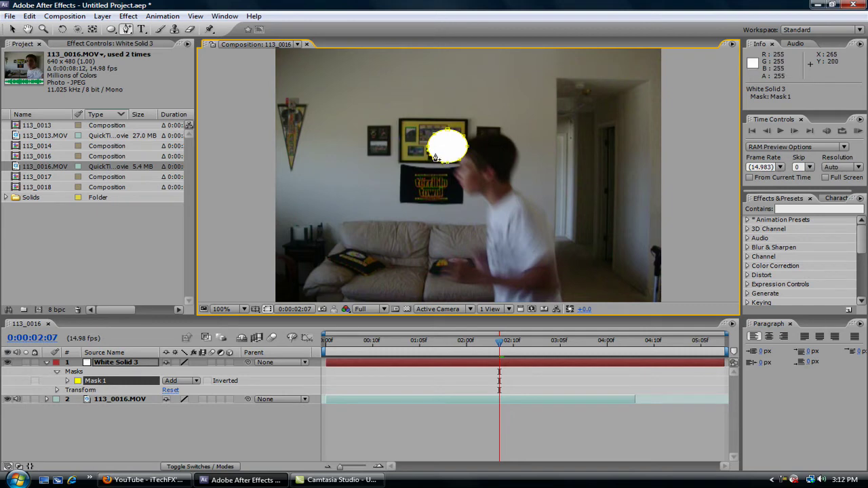
{"action": "left_click", "coordinate": [12, 30]}
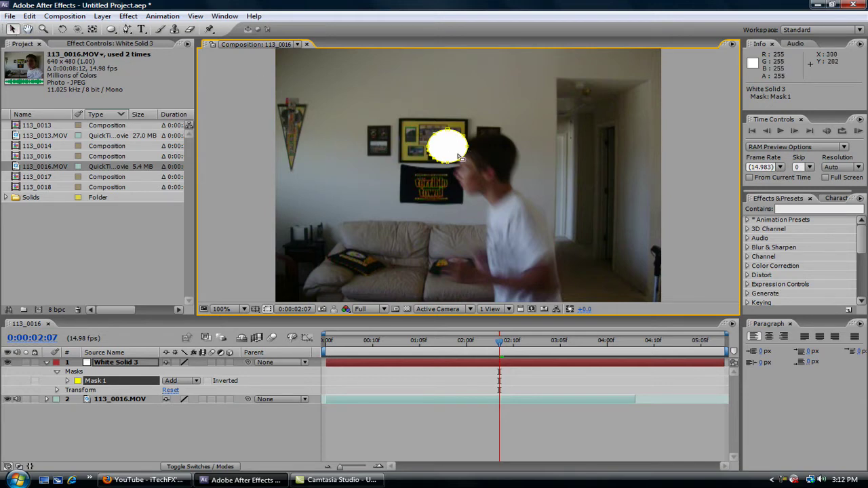
{"action": "left_click", "coordinate": [138, 364]}
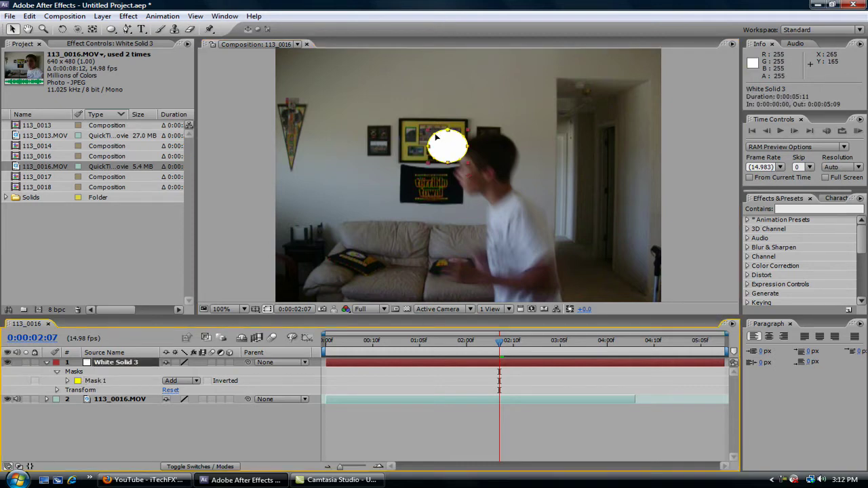
{"action": "left_click_drag", "start_coordinate": [437, 137], "coordinate": [434, 117]}
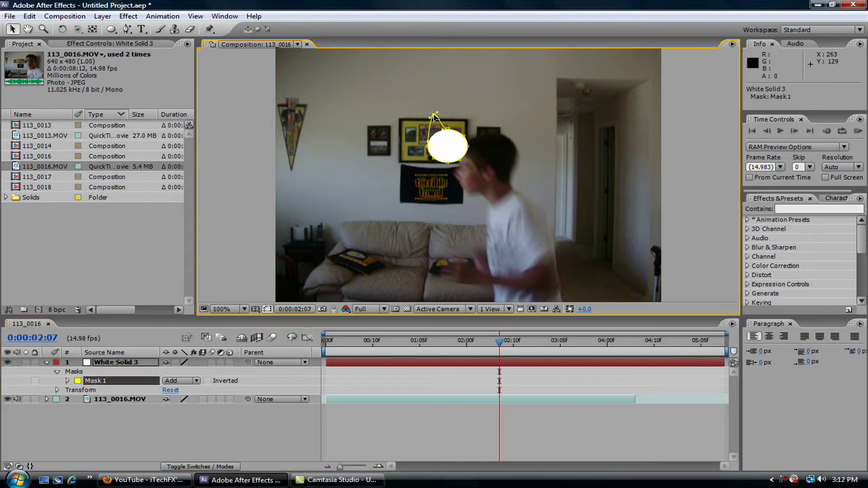
{"action": "left_click_drag", "start_coordinate": [132, 30], "coordinate": [159, 64]}
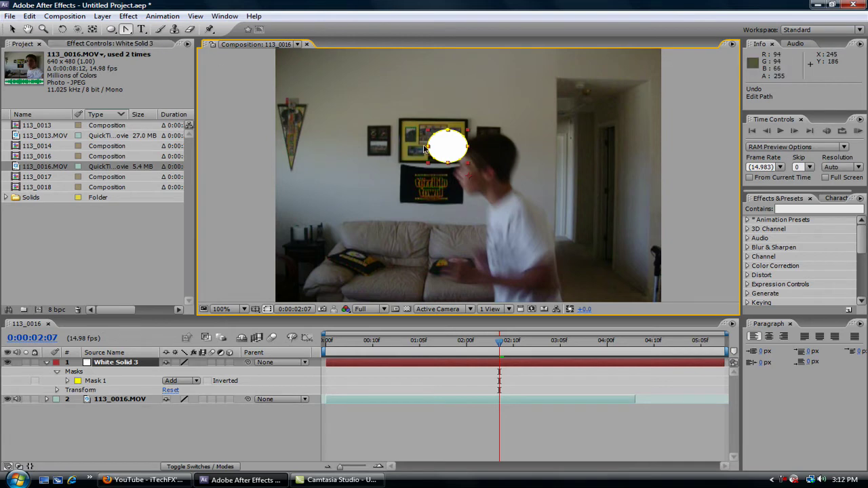
{"action": "left_click", "coordinate": [126, 29]}
{"action": "left_click", "coordinate": [428, 149]}
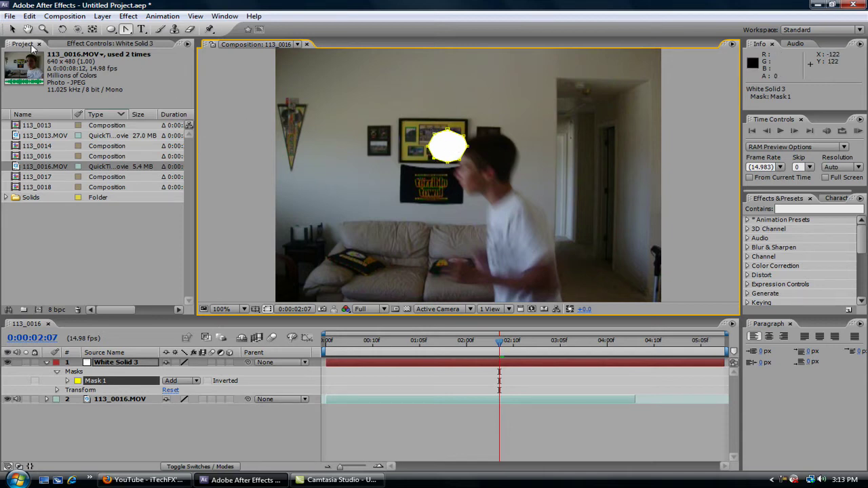
- Drag the mask's top point up and its lower points down and sideways into a zigzag
{"action": "left_click", "coordinate": [15, 31]}
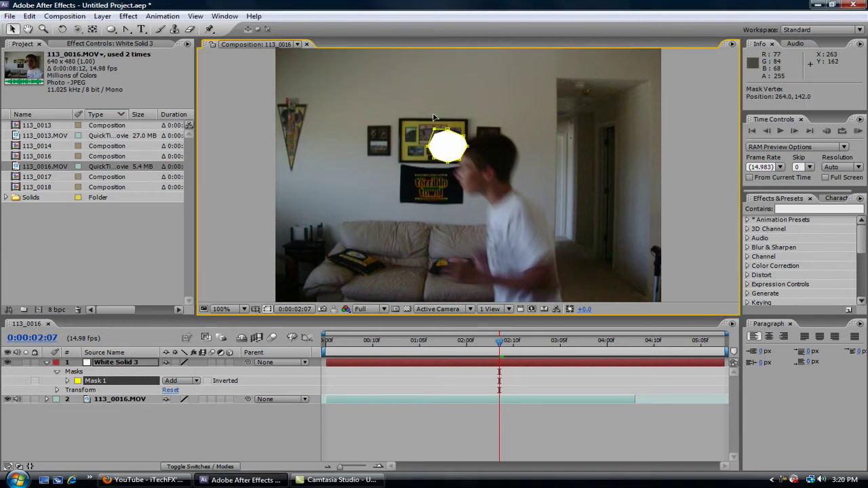
{"action": "left_click_drag", "start_coordinate": [434, 116], "coordinate": [432, 111]}
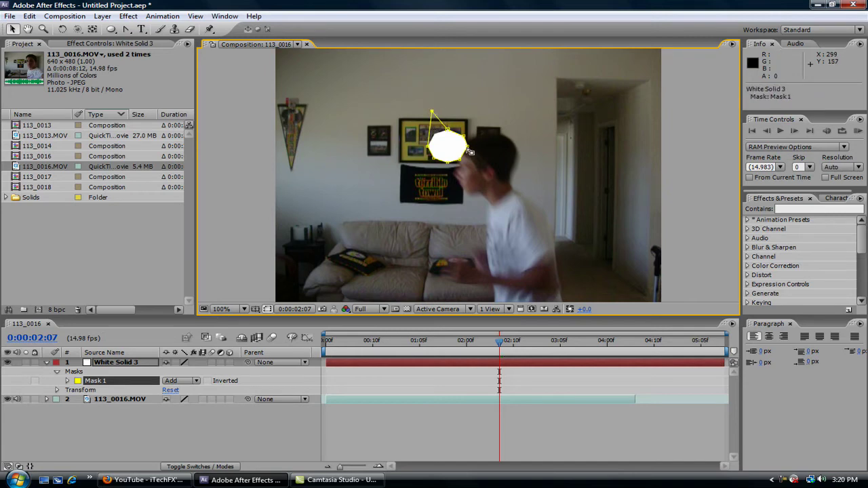
{"action": "left_click_drag", "start_coordinate": [461, 161], "coordinate": [461, 186]}
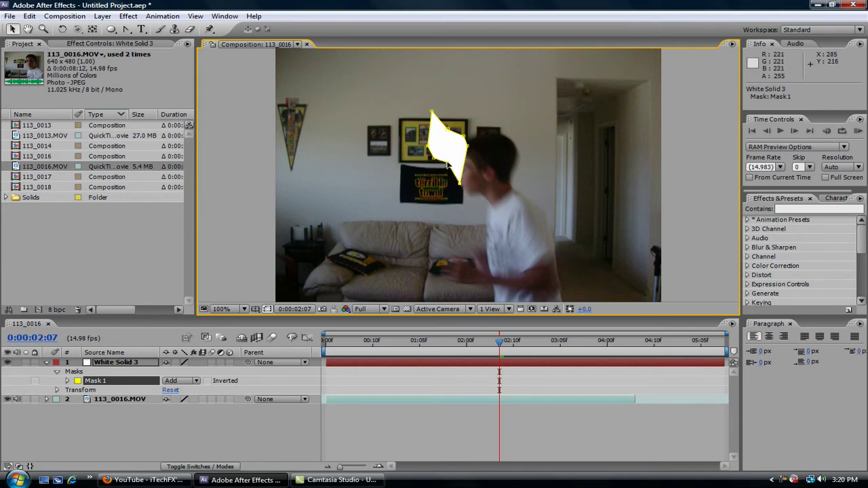
{"action": "left_click_drag", "start_coordinate": [454, 162], "coordinate": [466, 133]}
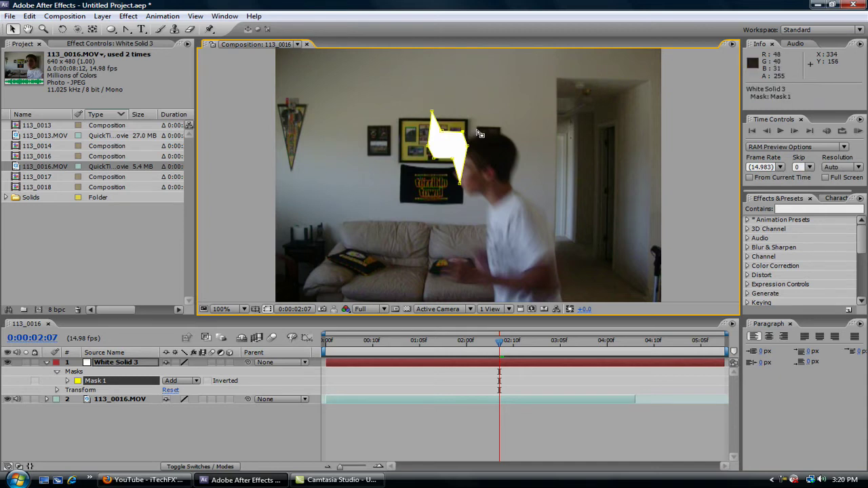
- Convert the mask corners into Bezier curves and adjust the top, tail and right-edge points into a rounded fireball
{"action": "left_click", "coordinate": [126, 30]}
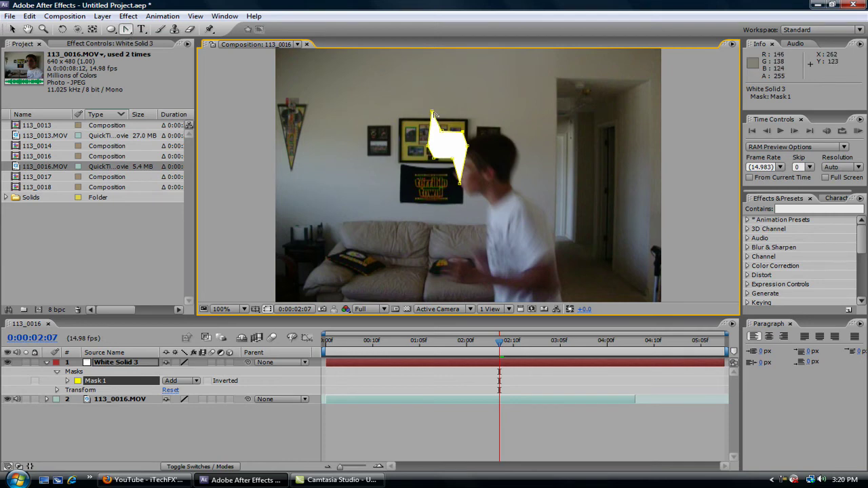
{"action": "left_click_drag", "start_coordinate": [442, 133], "coordinate": [453, 160]}
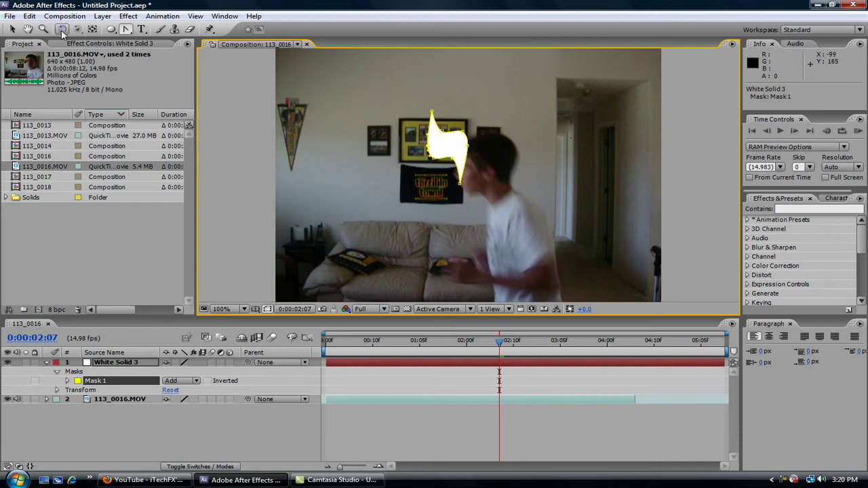
{"action": "left_click", "coordinate": [12, 30]}
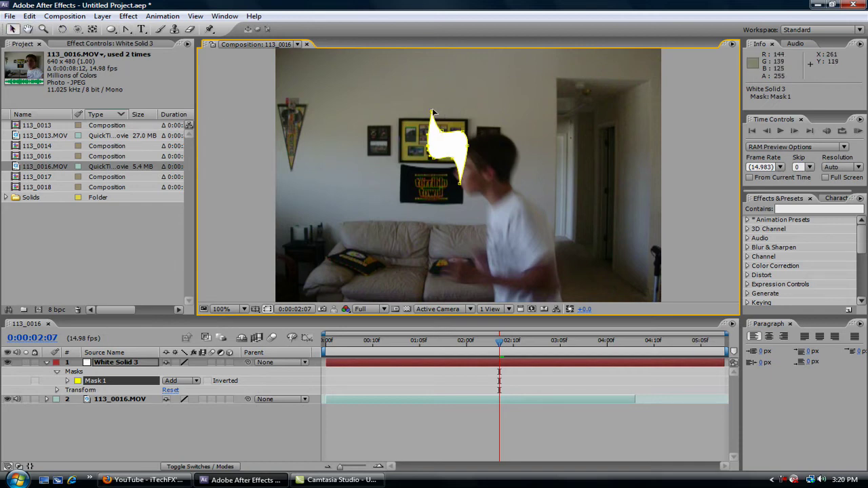
{"action": "left_click_drag", "start_coordinate": [432, 114], "coordinate": [449, 117]}
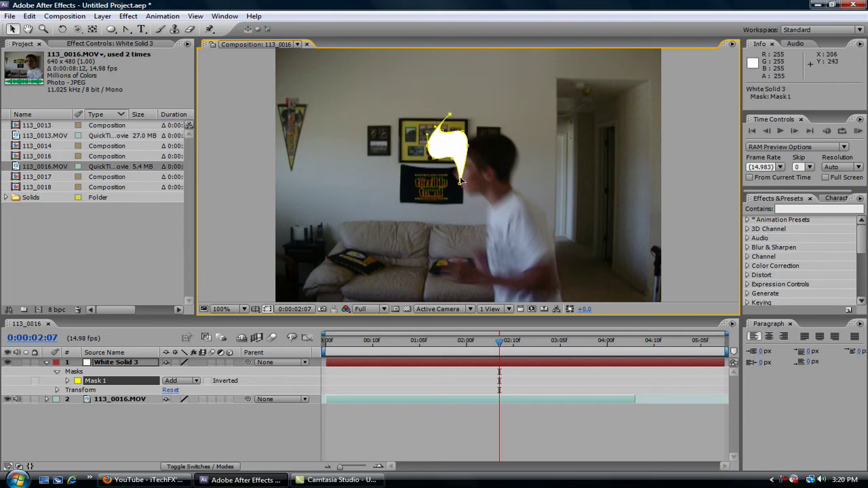
{"action": "left_click_drag", "start_coordinate": [461, 186], "coordinate": [454, 167]}
{"action": "left_click", "coordinate": [437, 160]}
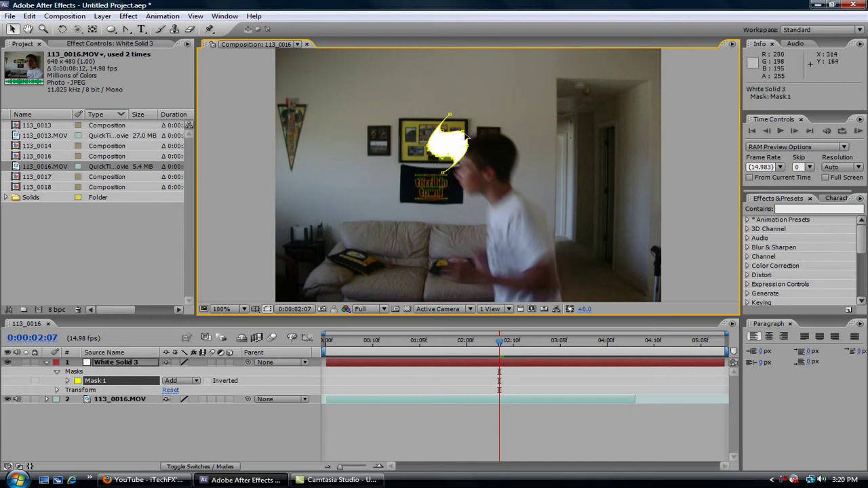
{"action": "left_click", "coordinate": [463, 139]}
{"action": "left_click", "coordinate": [462, 137]}
{"action": "left_click", "coordinate": [448, 161]}
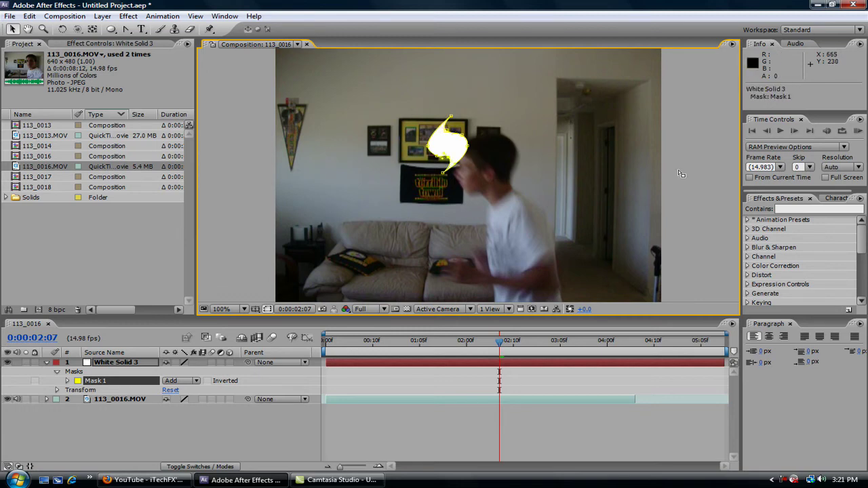
- Apply the Glow effect to White Solid 3 and open the solid in the Layer panel
{"action": "left_click", "coordinate": [716, 161]}
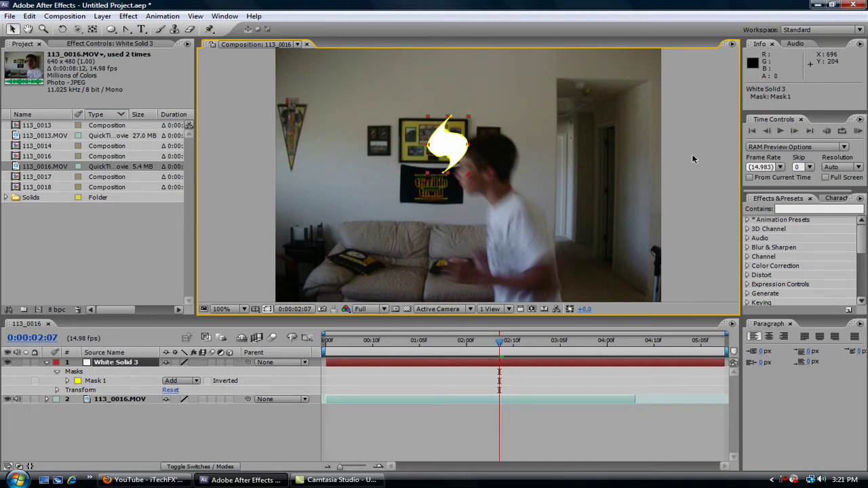
{"action": "left_click", "coordinate": [139, 45]}
{"action": "right_click", "coordinate": [124, 120]}
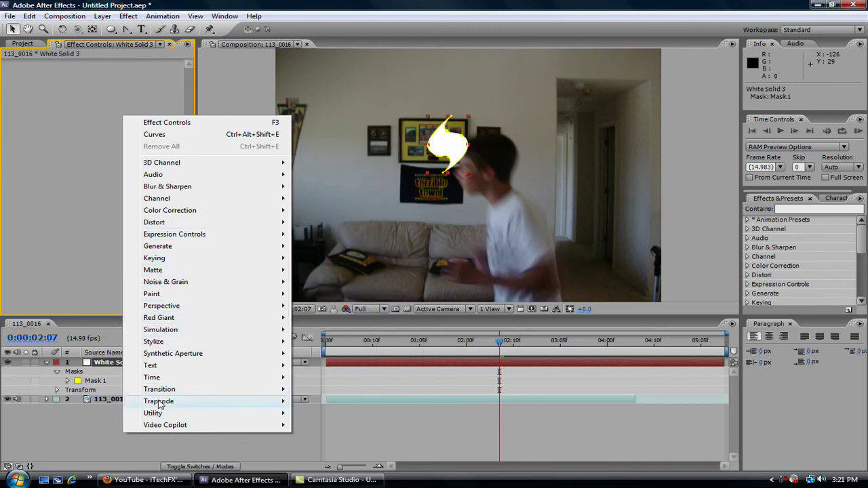
{"action": "mouse_move", "coordinate": [160, 342]}
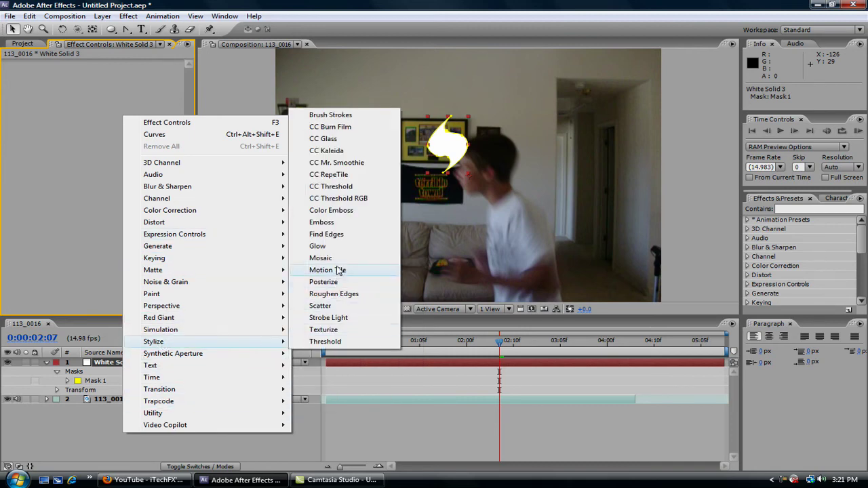
{"action": "left_click", "coordinate": [319, 246]}
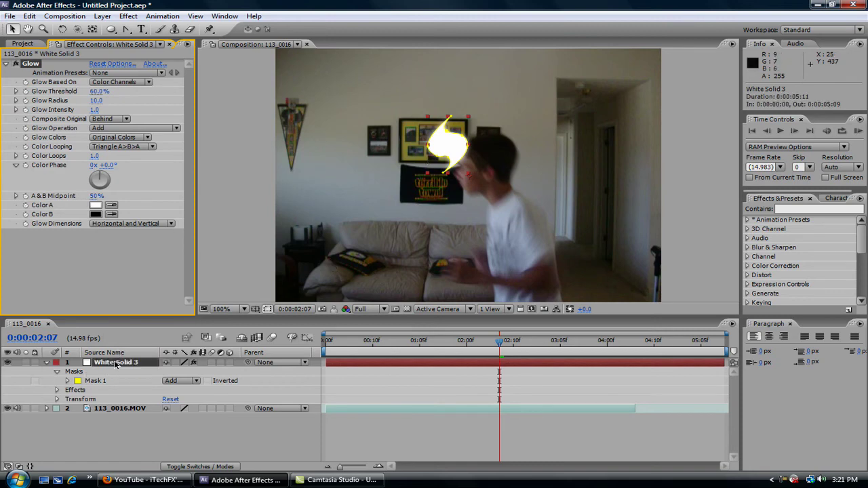
{"action": "double_click", "coordinate": [117, 363]}
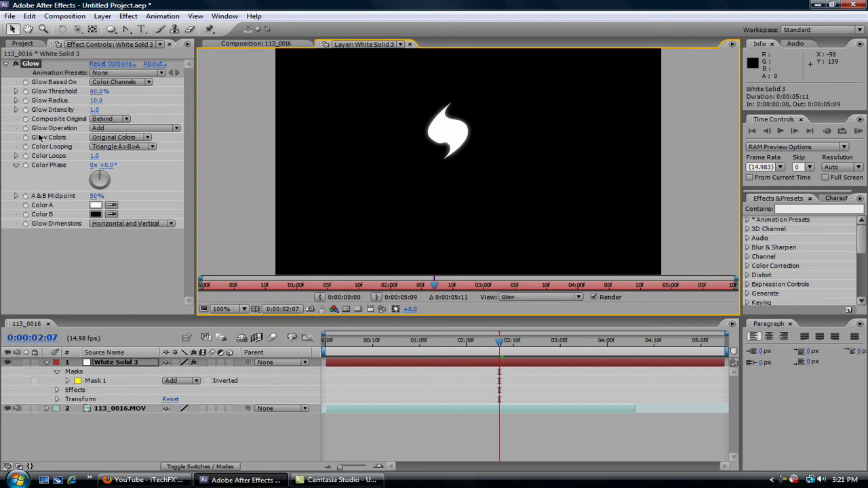
- Set Glow Colors to A & B Colors, with a saturated yellow Color A and bright red Color B
{"action": "left_click", "coordinate": [139, 138]}
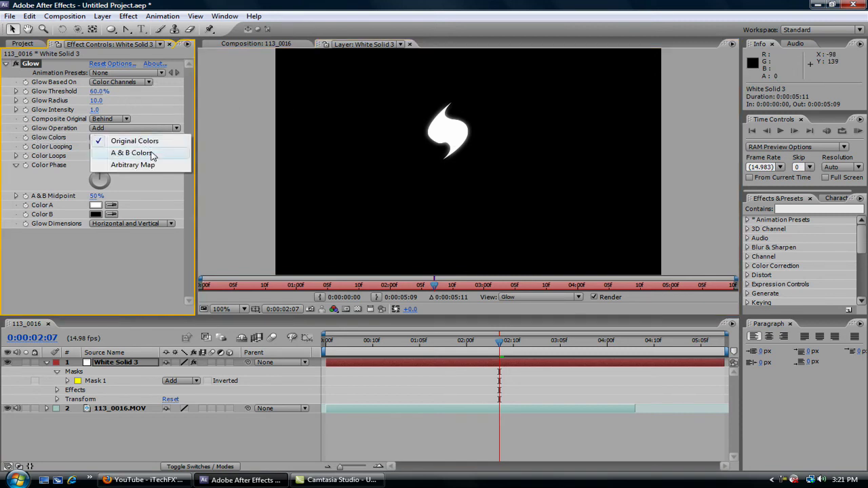
{"action": "left_click", "coordinate": [151, 153]}
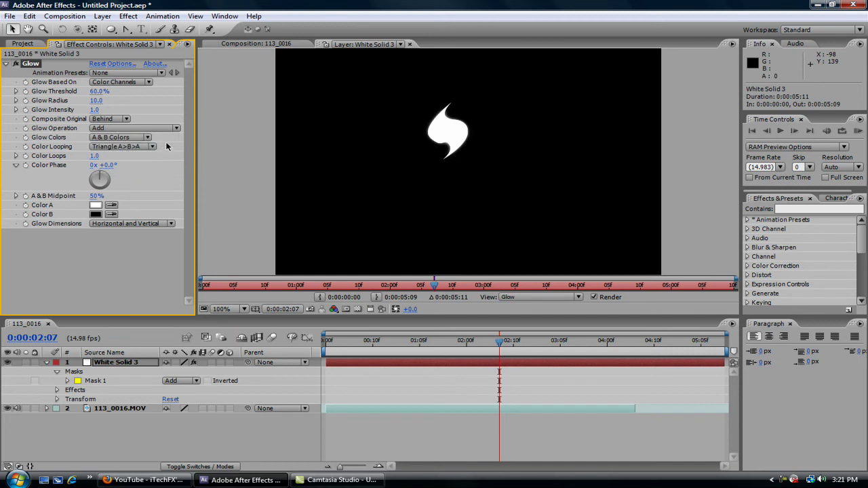
{"action": "left_click", "coordinate": [95, 206]}
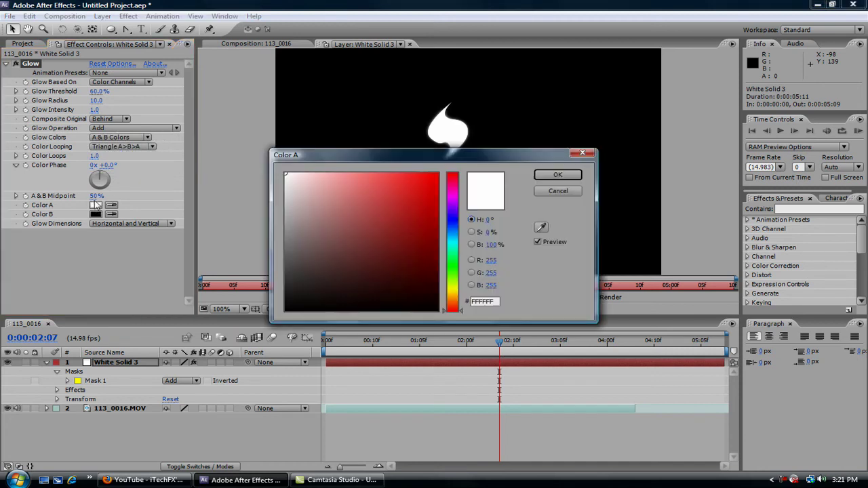
{"action": "left_click", "coordinate": [452, 291]}
{"action": "left_click", "coordinate": [371, 175]}
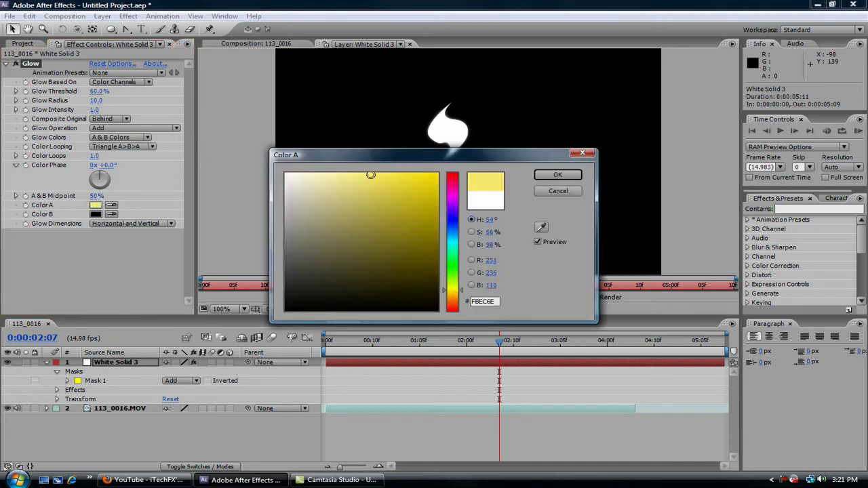
{"action": "left_click", "coordinate": [555, 175]}
{"action": "left_click", "coordinate": [95, 205]}
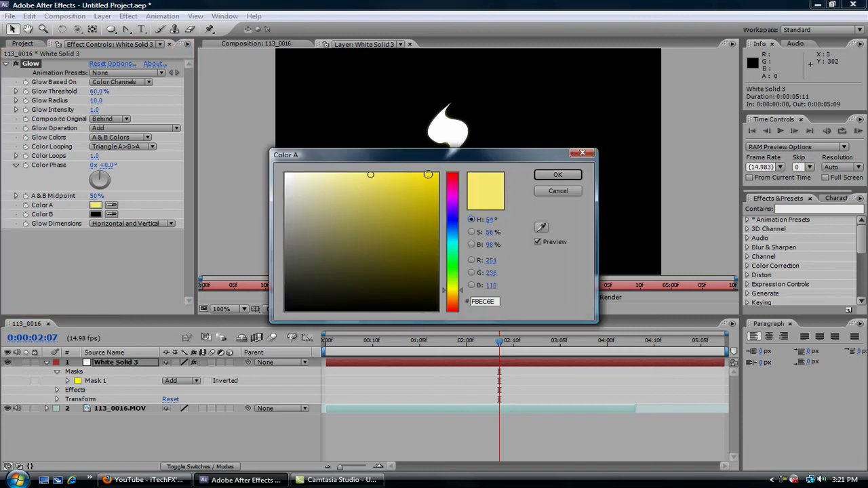
{"action": "left_click", "coordinate": [423, 177]}
{"action": "left_click", "coordinate": [558, 175]}
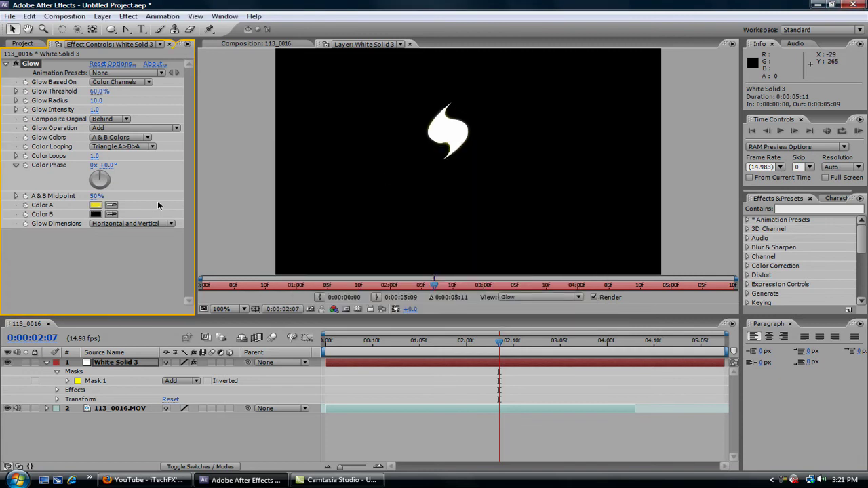
{"action": "left_click", "coordinate": [98, 215]}
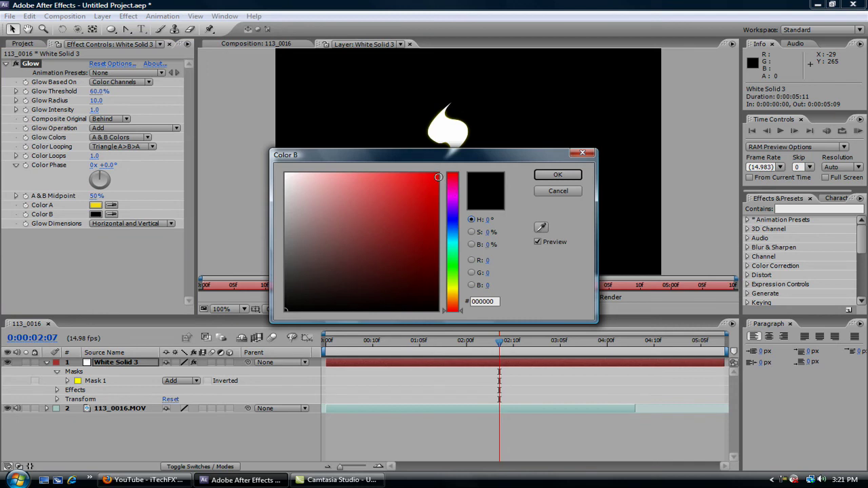
{"action": "left_click", "coordinate": [436, 175]}
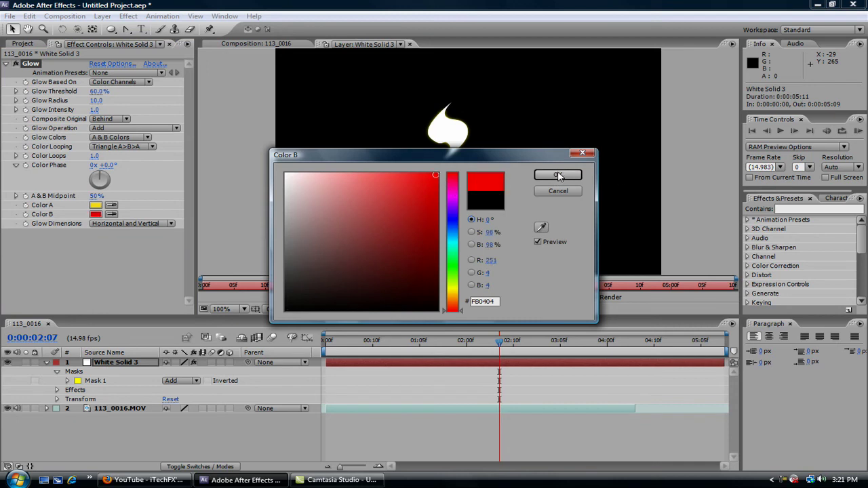
{"action": "left_click", "coordinate": [558, 176]}
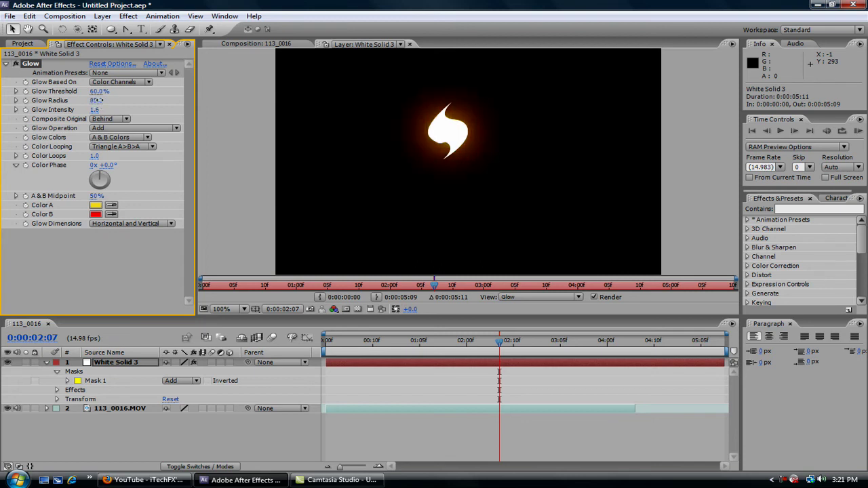
- Raise the Glow Intensity to 3.9 and set the Glow Threshold to 80%
{"action": "left_click", "coordinate": [94, 109]}
{"action": "type", "text": "2.3"}
{"action": "key", "text": "Return"}
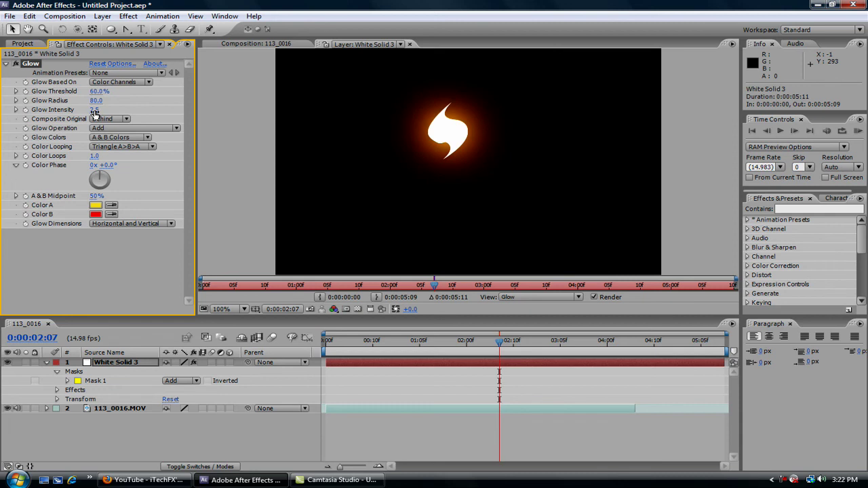
{"action": "left_click_drag", "start_coordinate": [95, 113], "coordinate": [102, 97]}
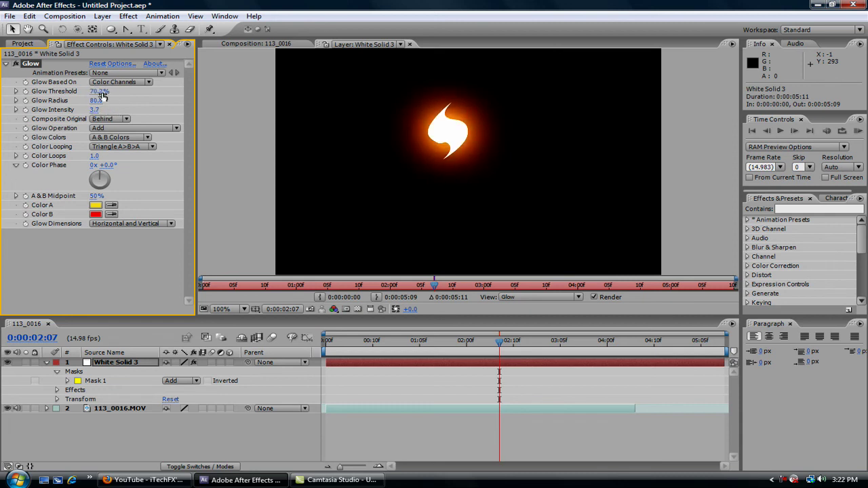
{"action": "left_click", "coordinate": [109, 92]}
{"action": "type", "text": "80"}
{"action": "key", "text": "Return"}
- Widen the Glow Radius to 85 for a broad orange halo
{"action": "mouse_move", "coordinate": [101, 101]}
{"action": "left_mouse_down"}
{"action": "mouse_move", "coordinate": [77, 103]}
{"action": "mouse_move", "coordinate": [97, 102]}
{"action": "left_mouse_up"}
{"action": "left_click", "coordinate": [97, 102]}
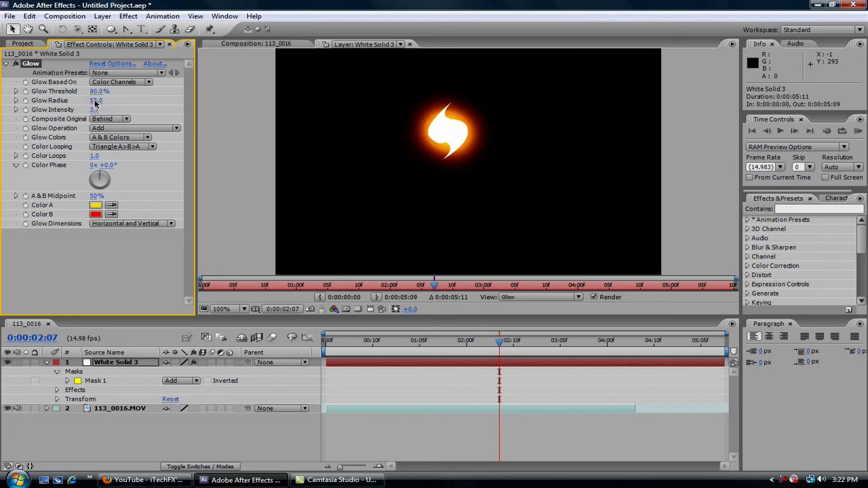
{"action": "type", "text": "65"}
{"action": "key", "text": "Return"}
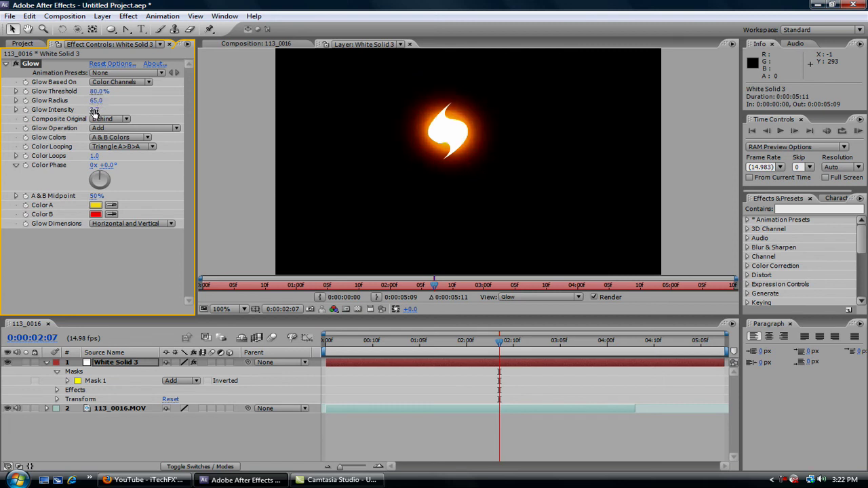
{"action": "left_click", "coordinate": [97, 102]}
{"action": "type", "text": "85"}
{"action": "key", "text": "Return"}
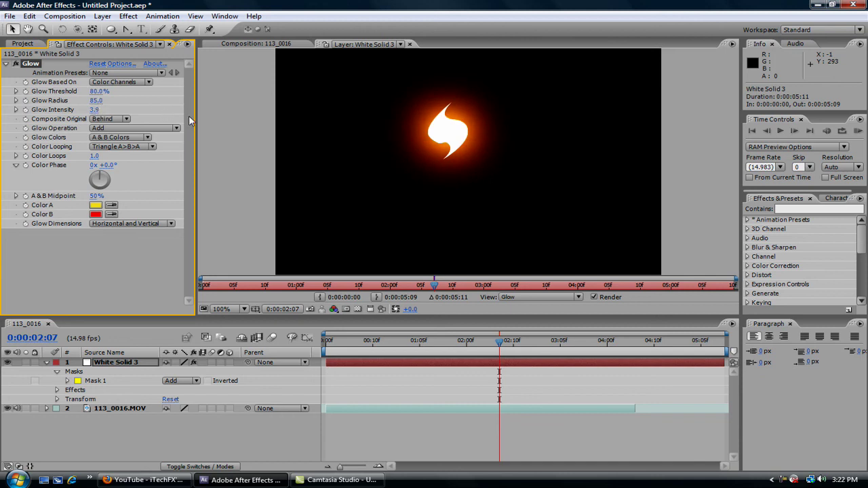
- Expand Mask 1 on White Solid 3 and set its Mask Feather to 5.0 pixels
{"action": "left_click", "coordinate": [68, 381]}
{"action": "left_click", "coordinate": [68, 381]}
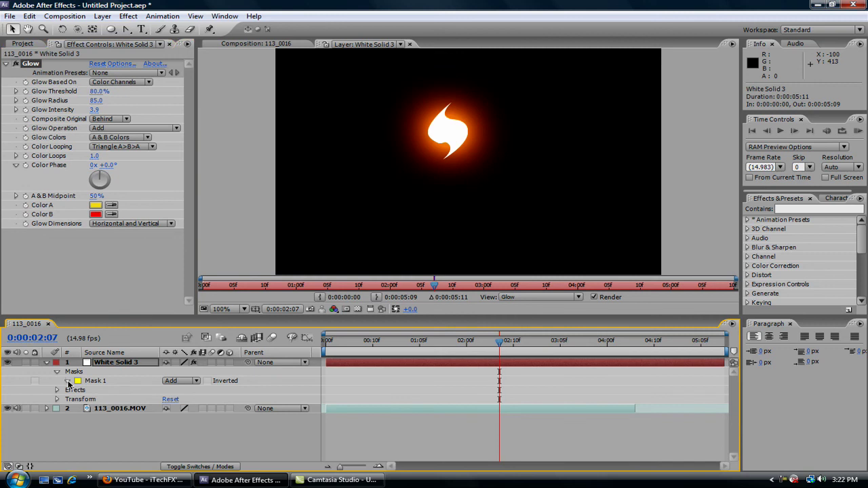
{"action": "left_click", "coordinate": [67, 381]}
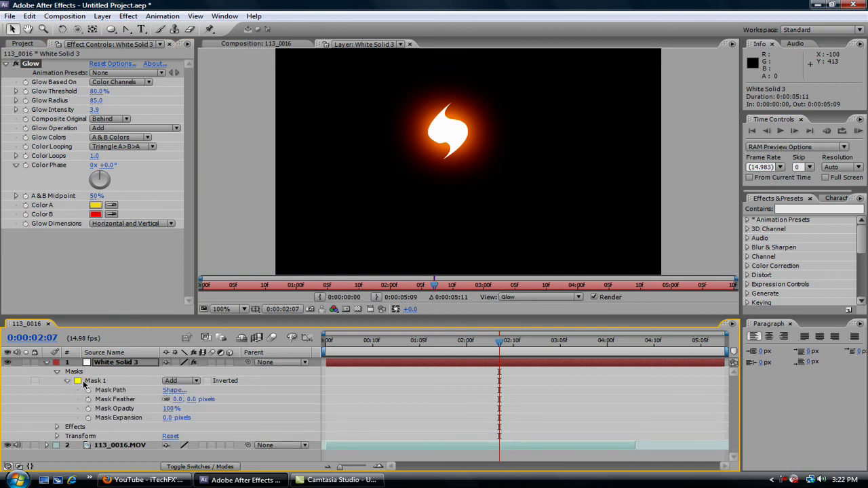
{"action": "left_click_drag", "start_coordinate": [176, 405], "coordinate": [181, 404]}
{"action": "left_click", "coordinate": [178, 400]}
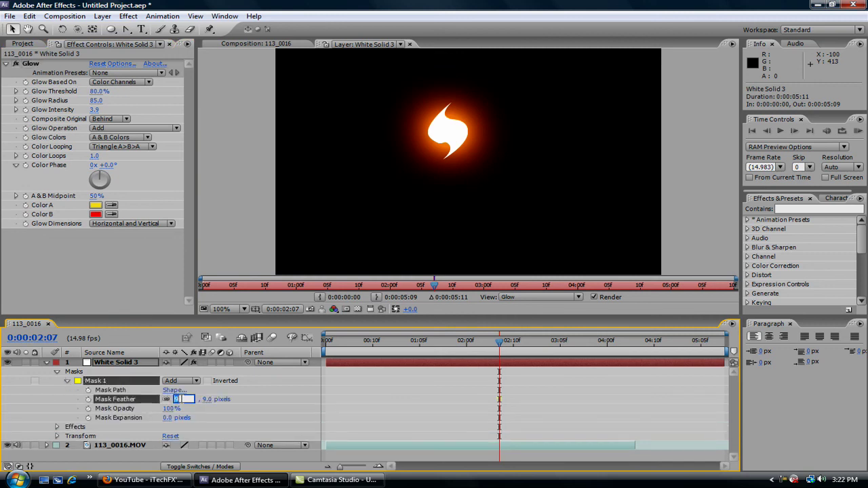
{"action": "type", "text": "50"}
{"action": "key", "text": "Return"}
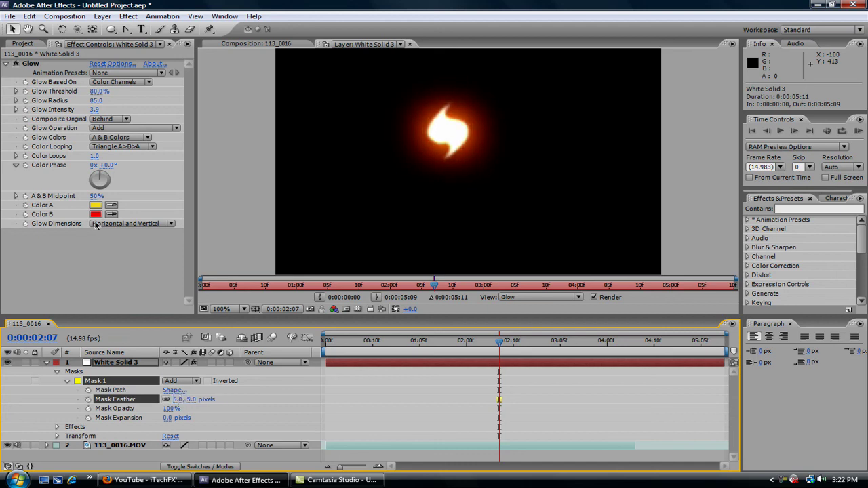
- Add a Blur & Sharpen > Fast Blur to White Solid 3 with Blurriness 5.0
{"action": "right_click", "coordinate": [115, 274]}
{"action": "mouse_move", "coordinate": [163, 225]}
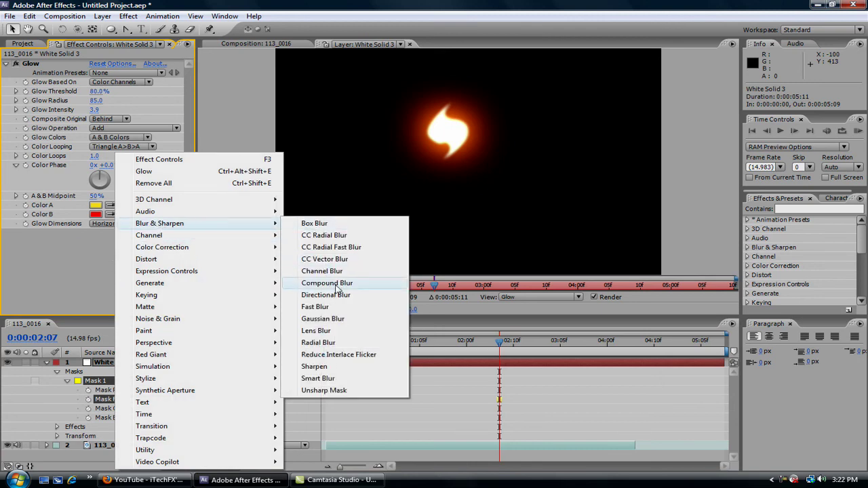
{"action": "left_click", "coordinate": [315, 307]}
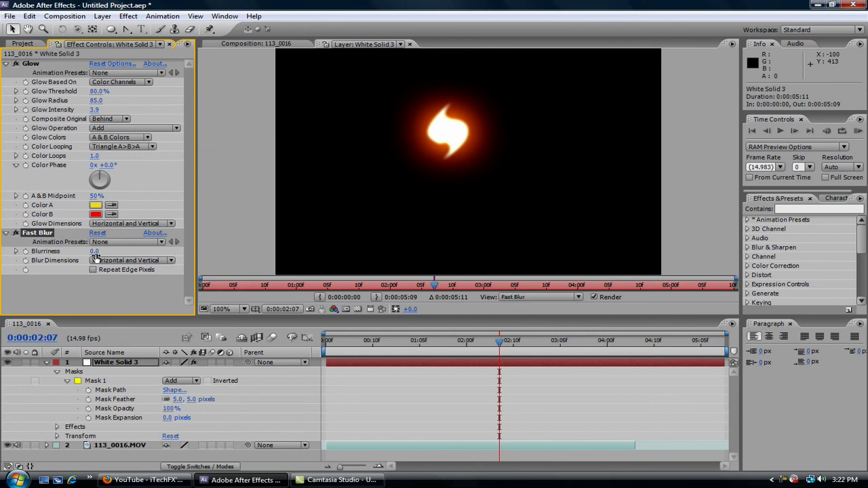
{"action": "left_click", "coordinate": [96, 251]}
{"action": "key", "text": "Return"}
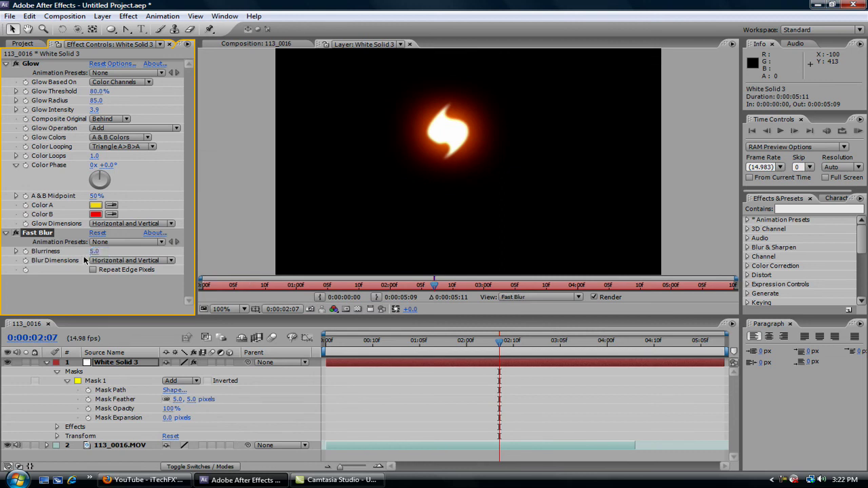